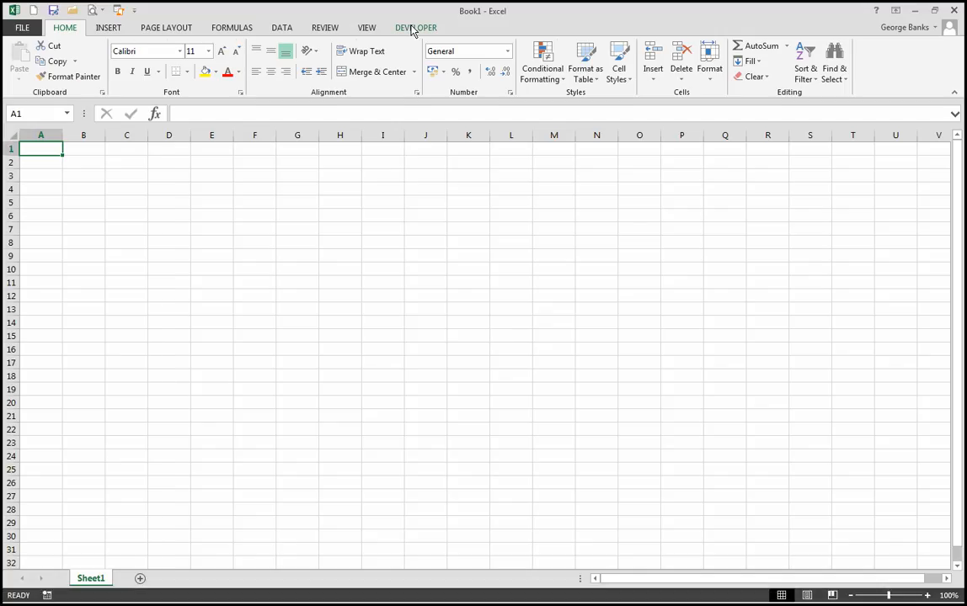
# - Start recording a macro named headandFoot with shortcut letter h, stored in This Workbook
pyautogui.click(413, 28)
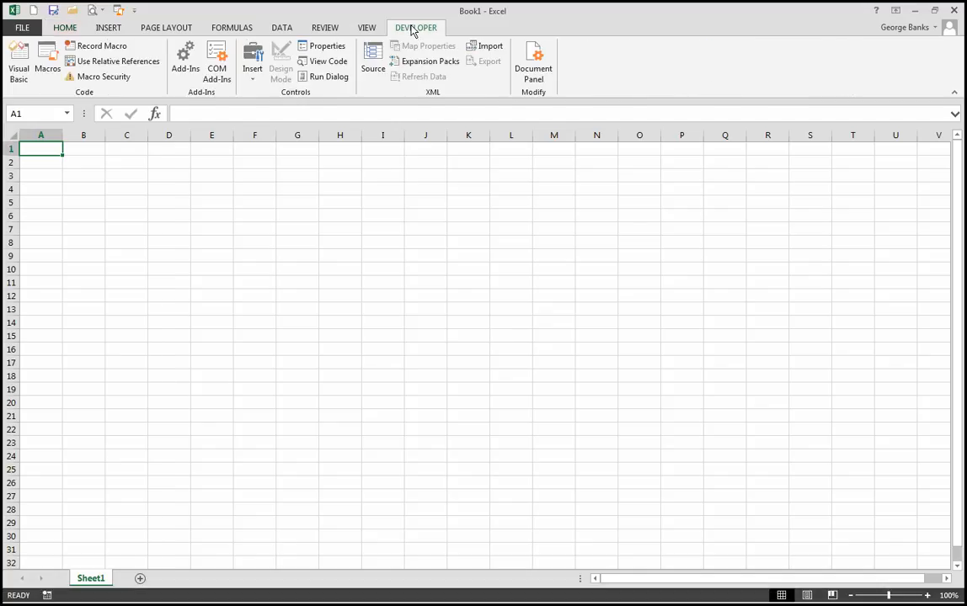
pyautogui.click(100, 47)
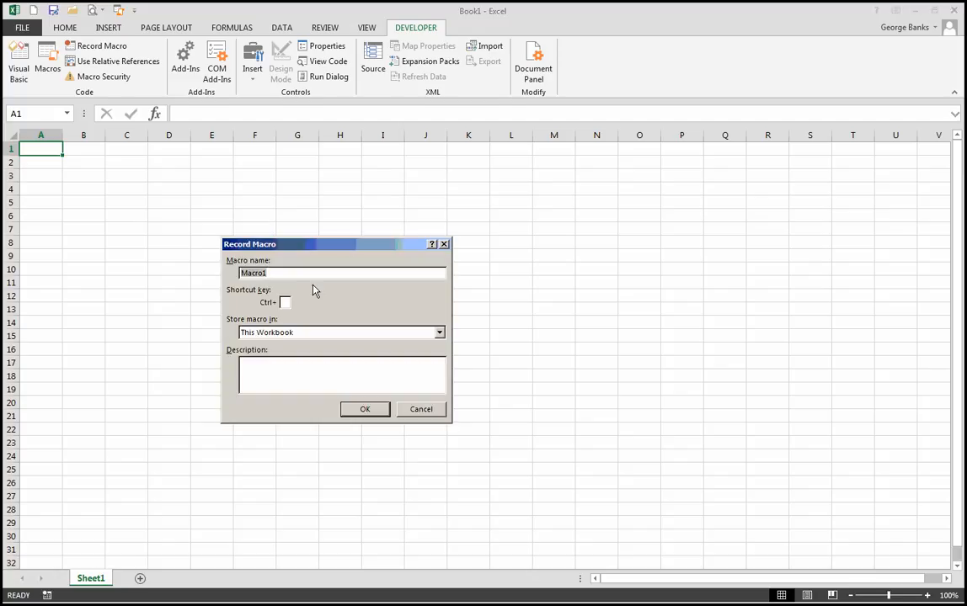
pyautogui.press('BackSpace')
pyautogui.write('he')
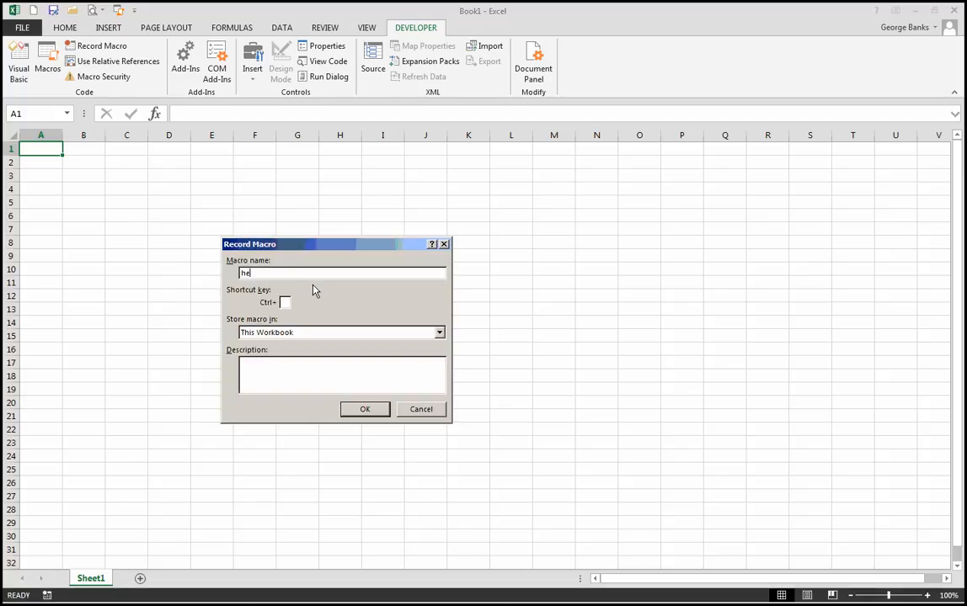
pyautogui.write('adandFoot')
pyautogui.click(286, 303)
pyautogui.write('h')
pyautogui.click(348, 369)
pyautogui.moveTo(313, 246); pyautogui.dragTo(497, 206)
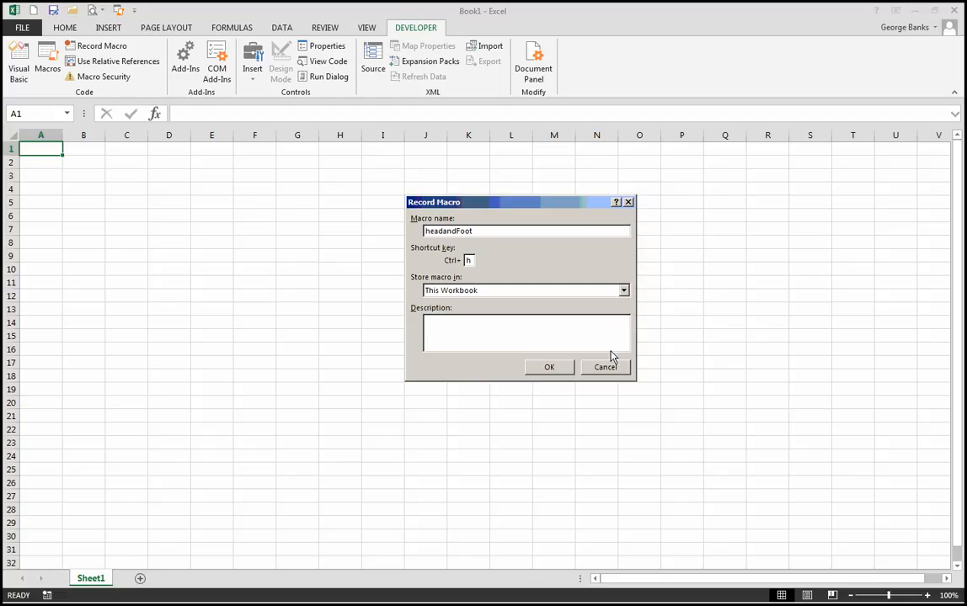
pyautogui.click(552, 374)
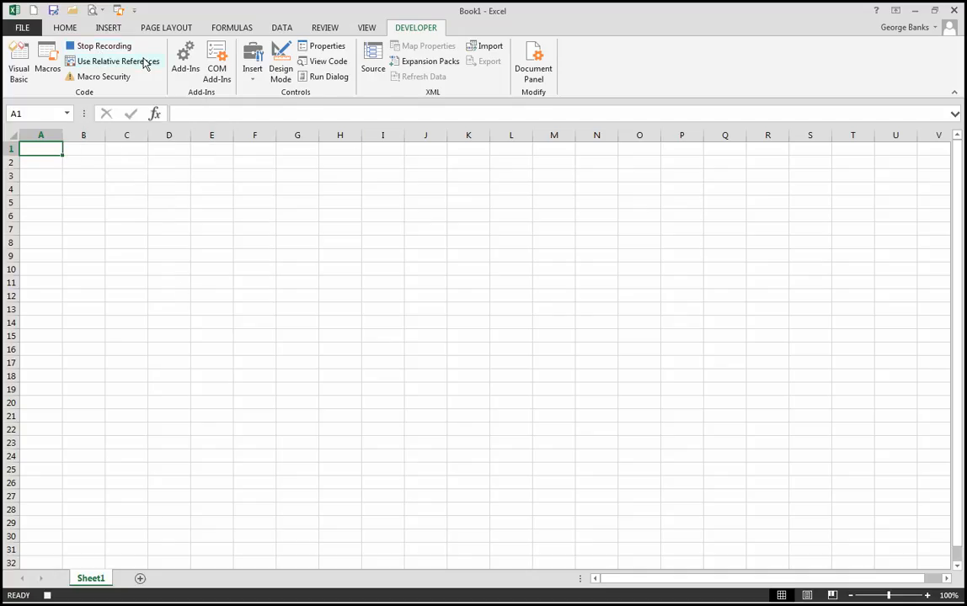
# - Insert a page header on Sheet1 and enter the author's full name in its left section
pyautogui.click(109, 29)
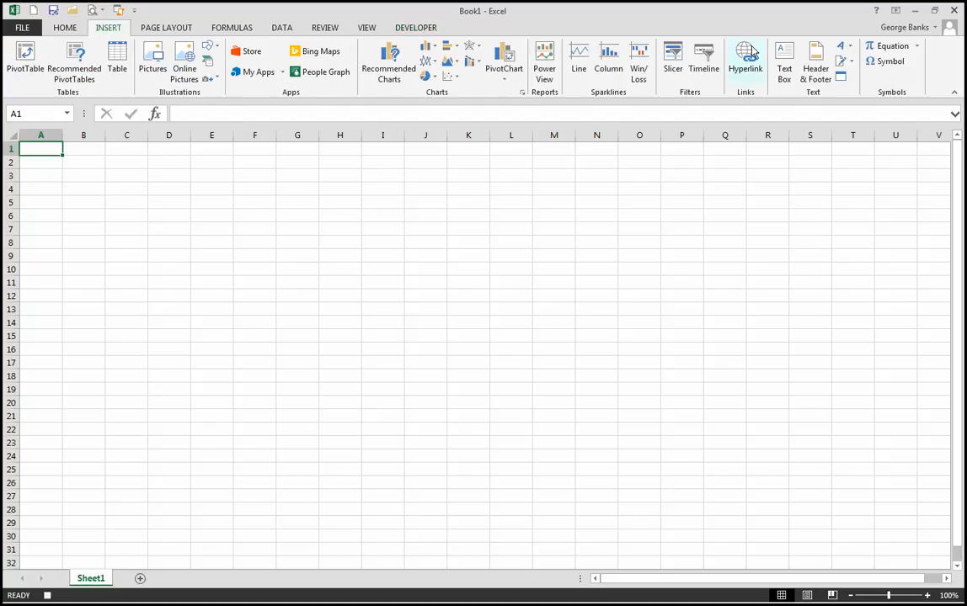
pyautogui.click(817, 66)
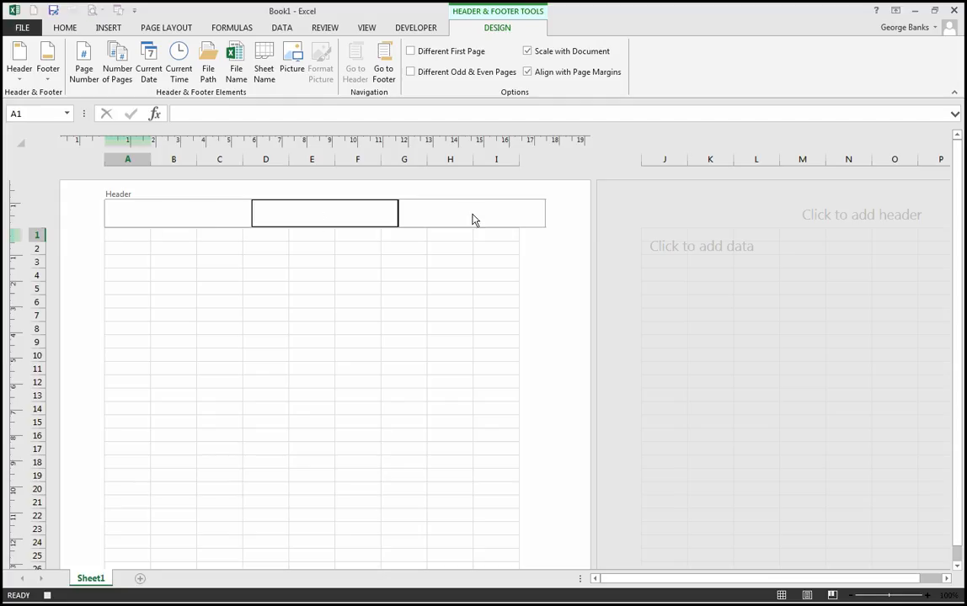
pyautogui.click(213, 221)
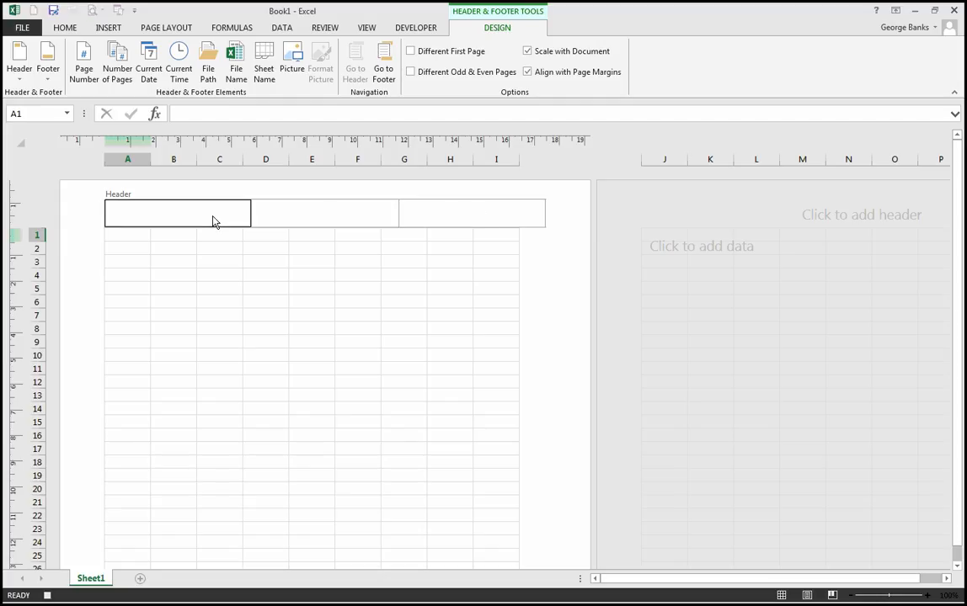
pyautogui.write('George')
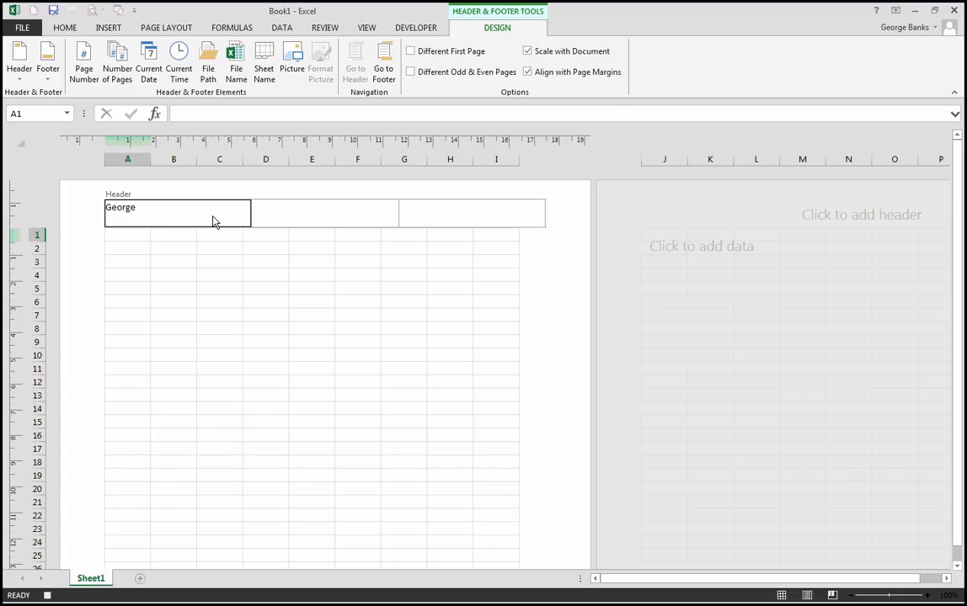
pyautogui.write(' Banks')
# - Enter the date 30th September 2015 in the right section of the header
pyautogui.click(434, 219)
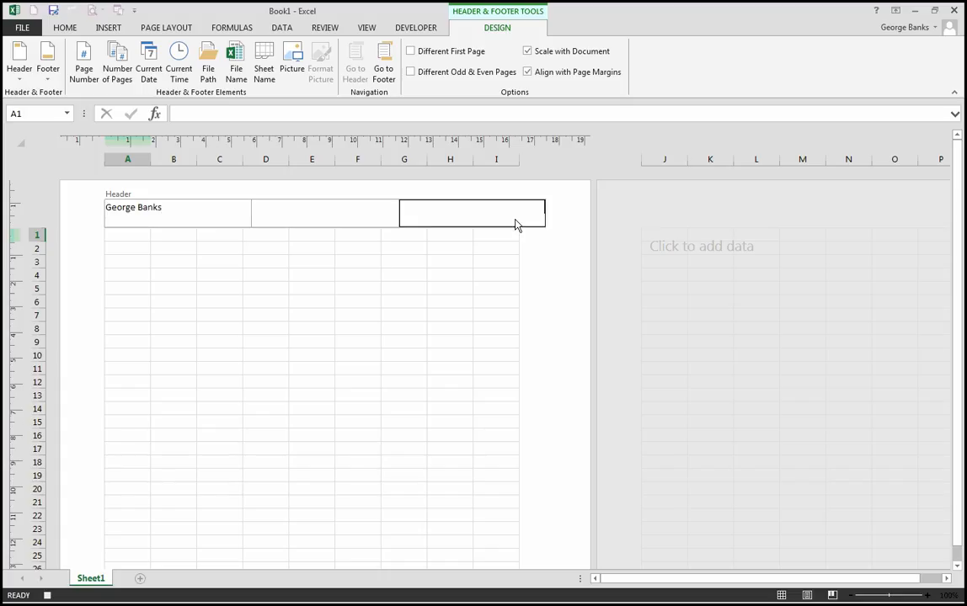
pyautogui.write('30th September 2015')
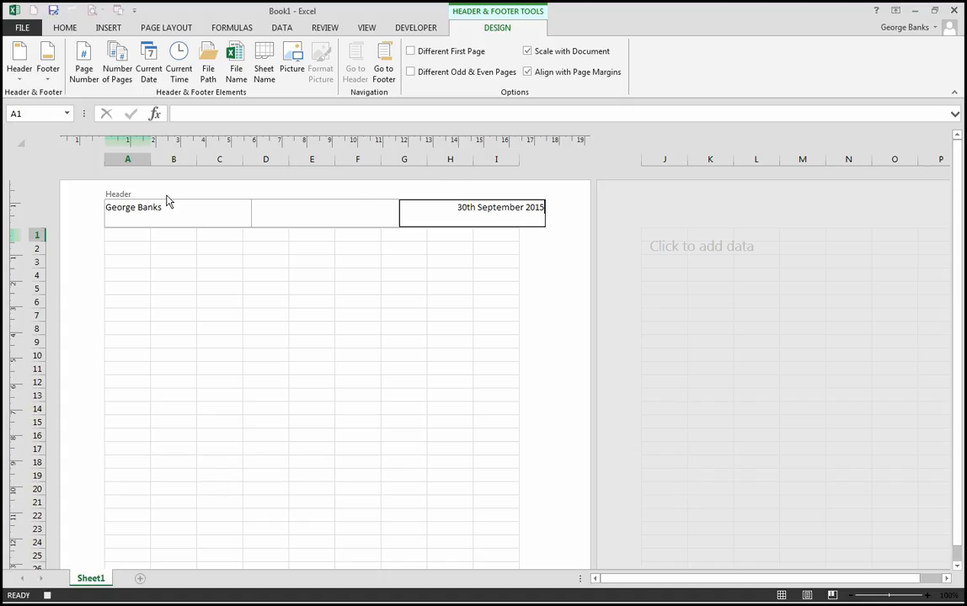
# - Enter "Spreadsheets are fun" in the centre section of the page footer and leave footer editing
pyautogui.click(386, 70)
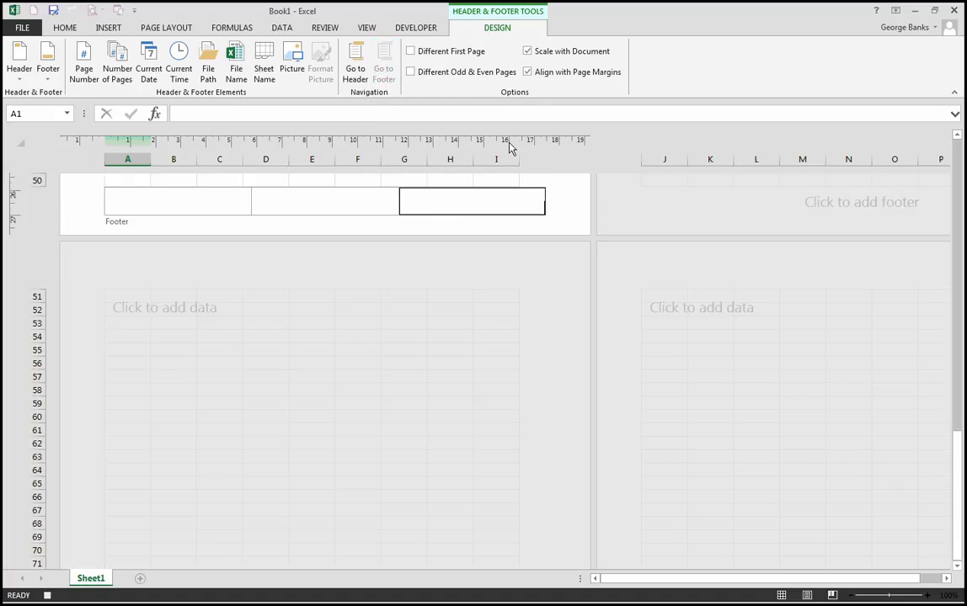
pyautogui.click(307, 211)
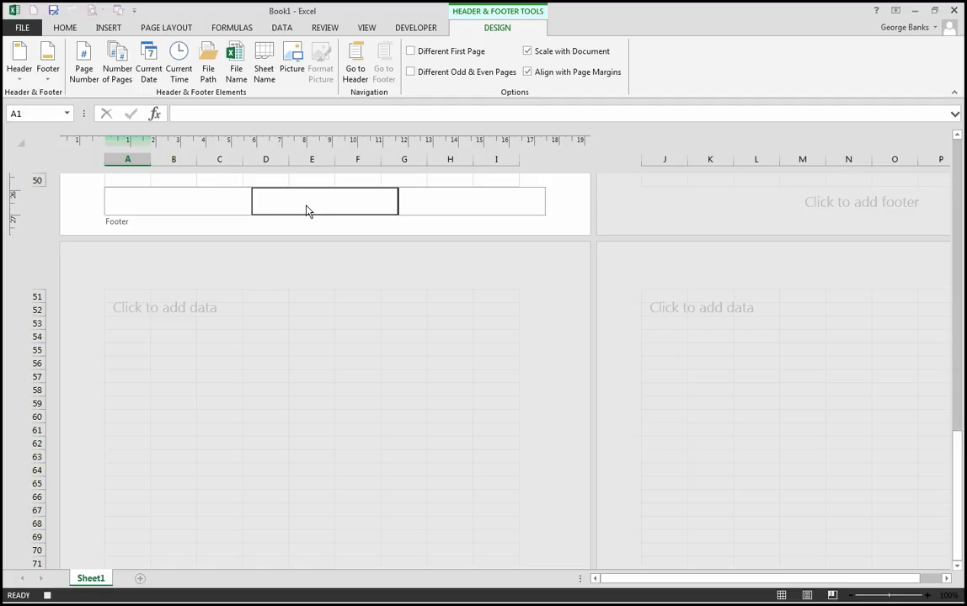
pyautogui.write('Spreadsheets are fun')
pyautogui.click(131, 303)
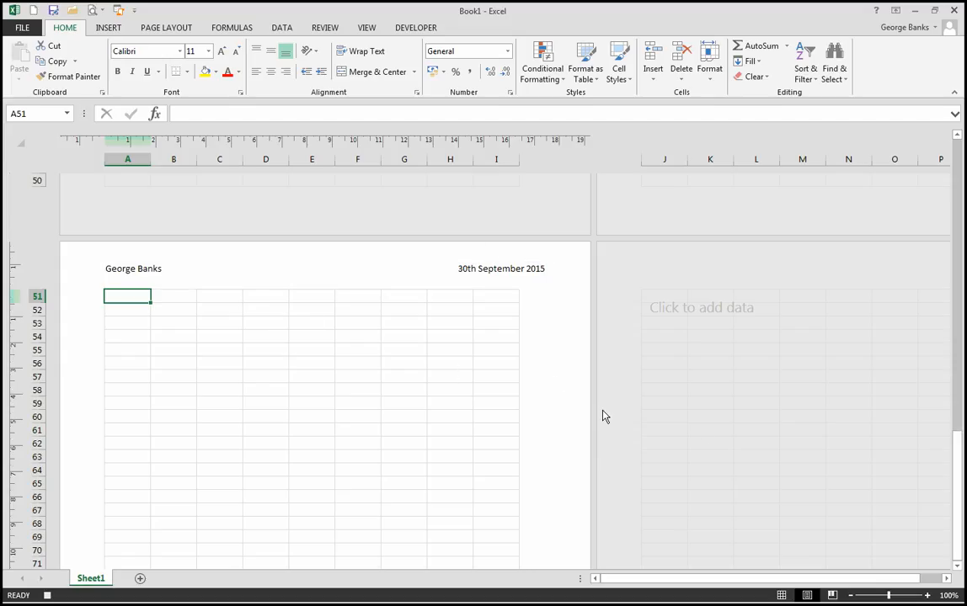
# - Return the sheet to Normal view with cell A1 selected and stop recording the macro
pyautogui.click(783, 596)
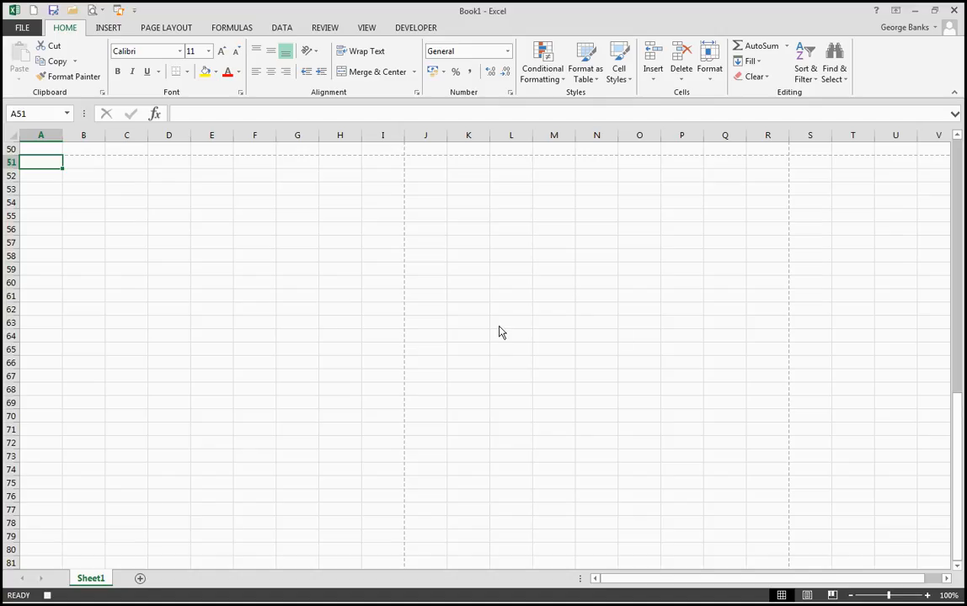
pyautogui.hotkey('ctrl', 'Home')
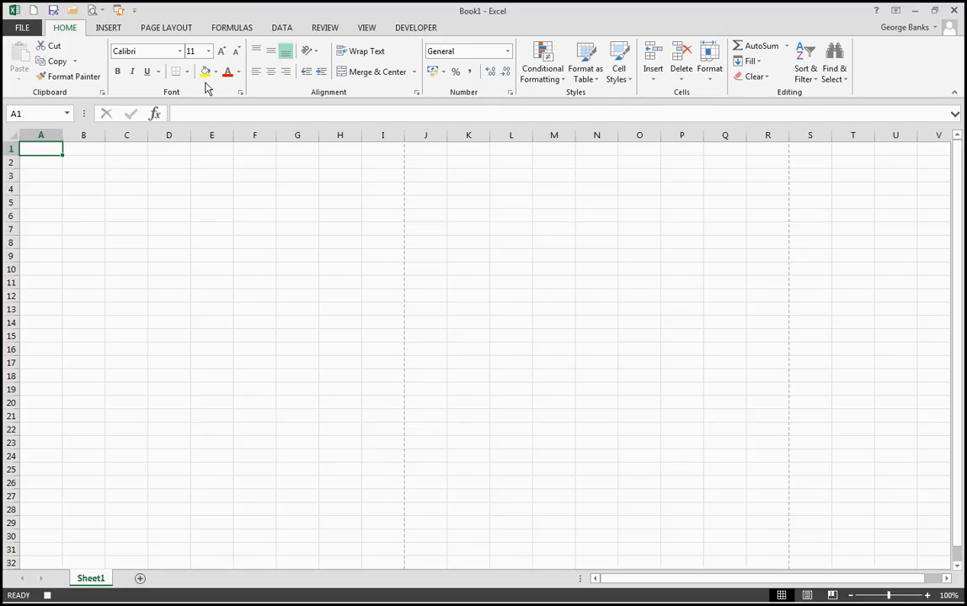
pyautogui.click(410, 28)
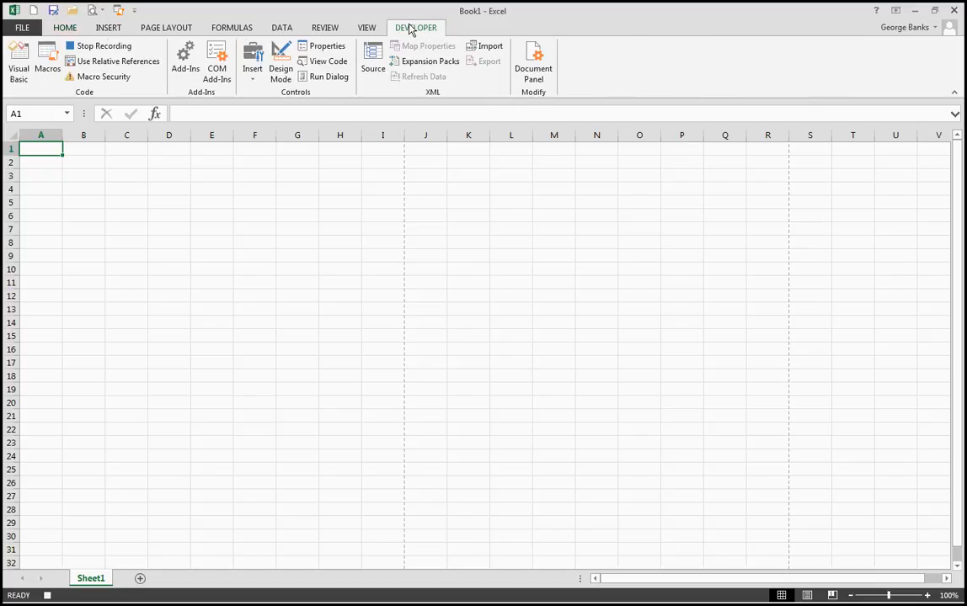
pyautogui.click(88, 52)
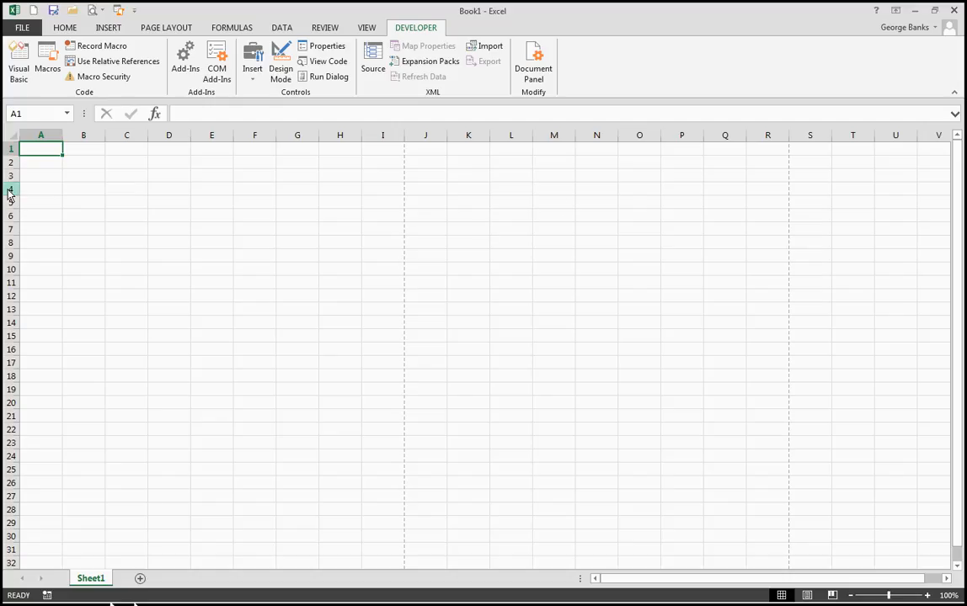
# - Check the print preview of the empty Sheet1 and return to the worksheet
pyautogui.click(19, 28)
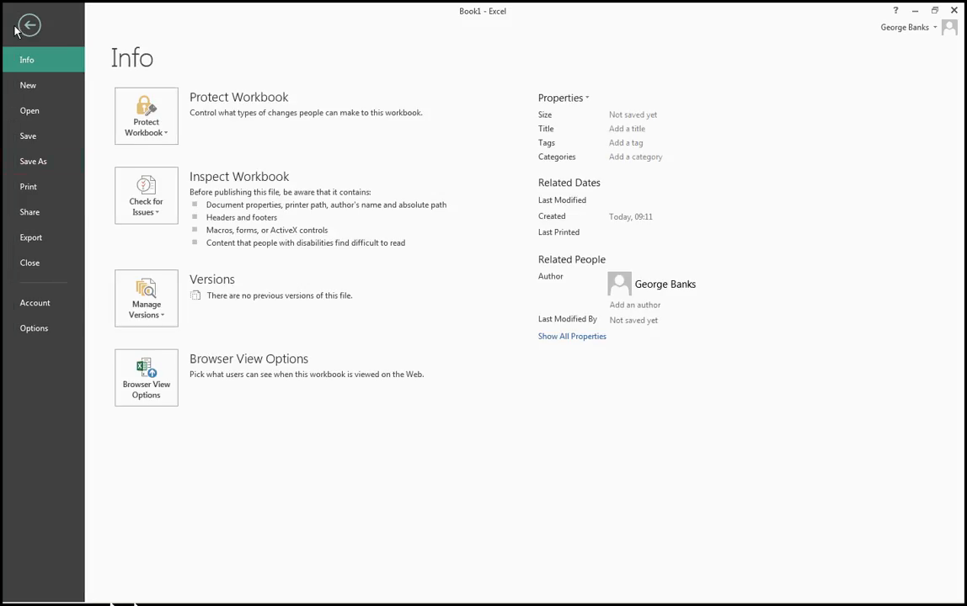
pyautogui.click(33, 195)
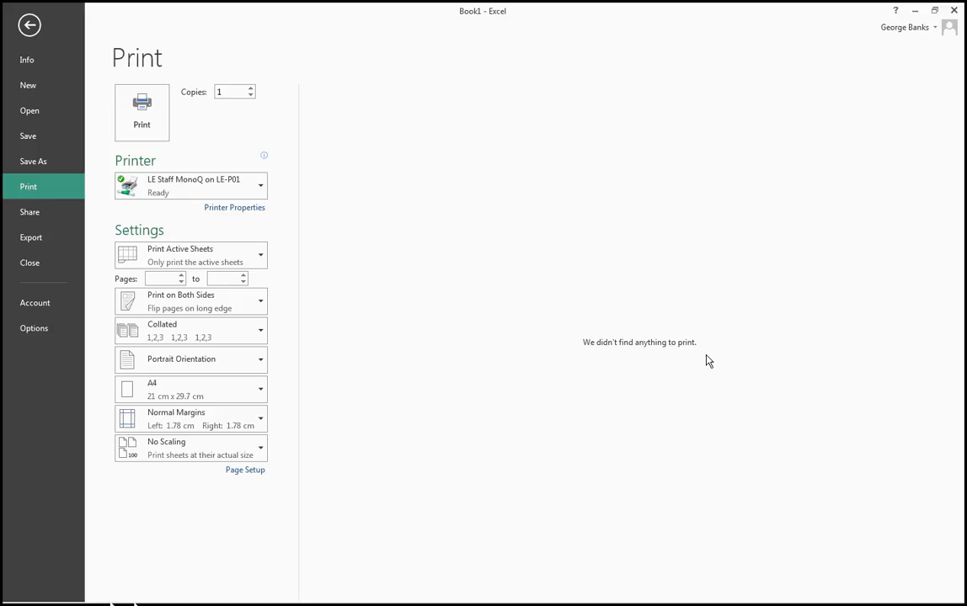
pyautogui.click(32, 31)
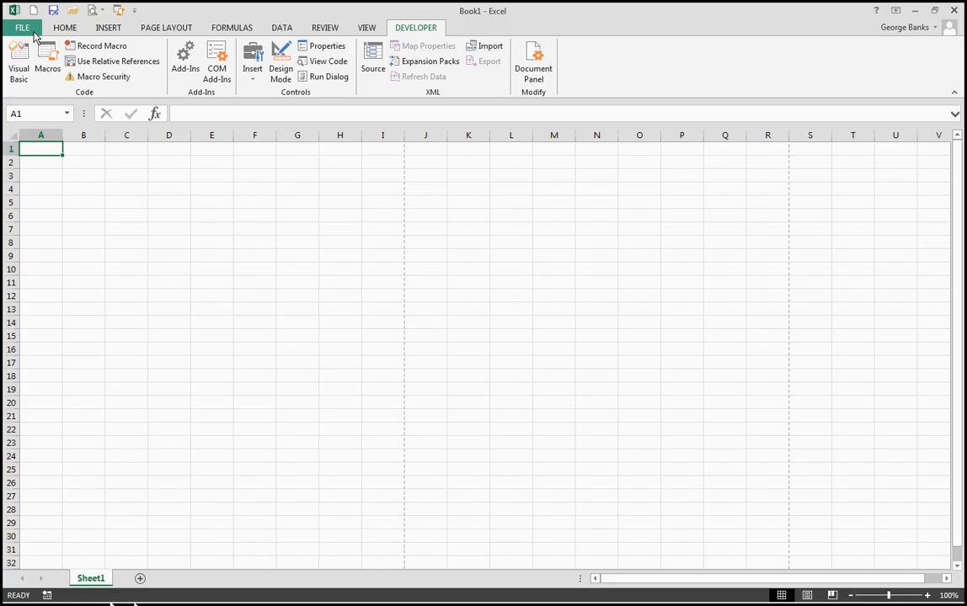
# - Enter 23435 in cell H24 of Sheet1 and check the header and footer in the print preview
pyautogui.click(356, 459)
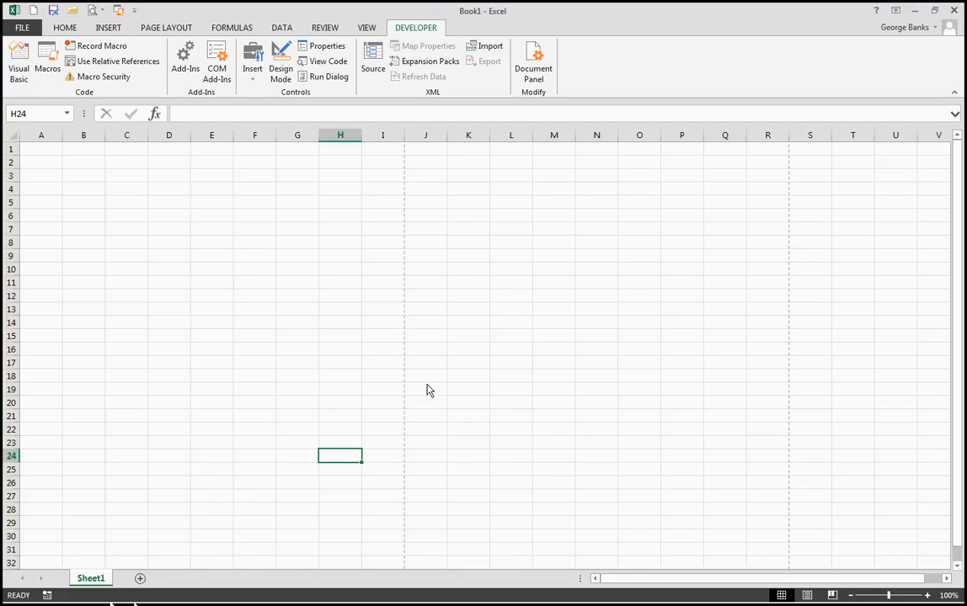
pyautogui.write('23435')
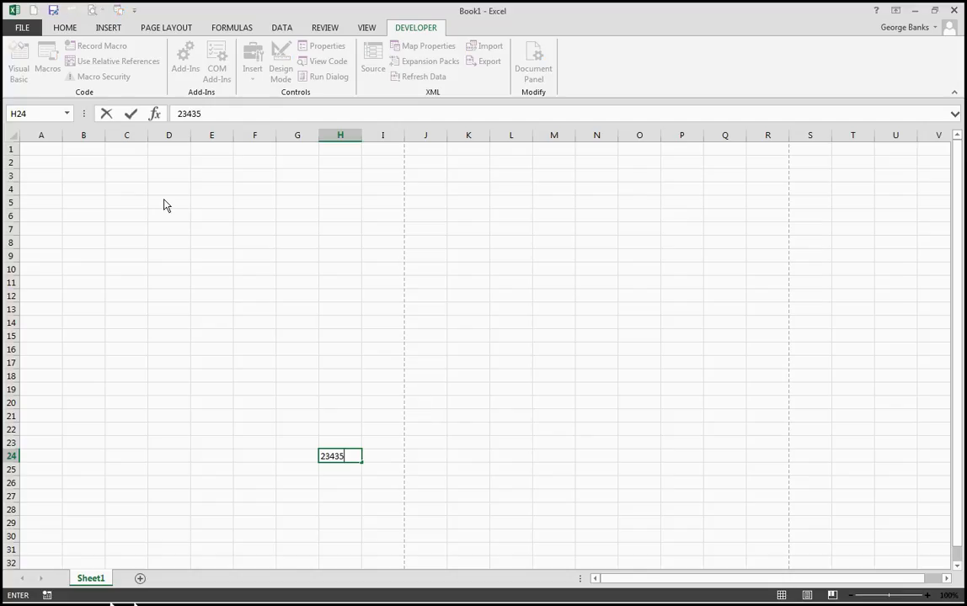
pyautogui.press('Return')
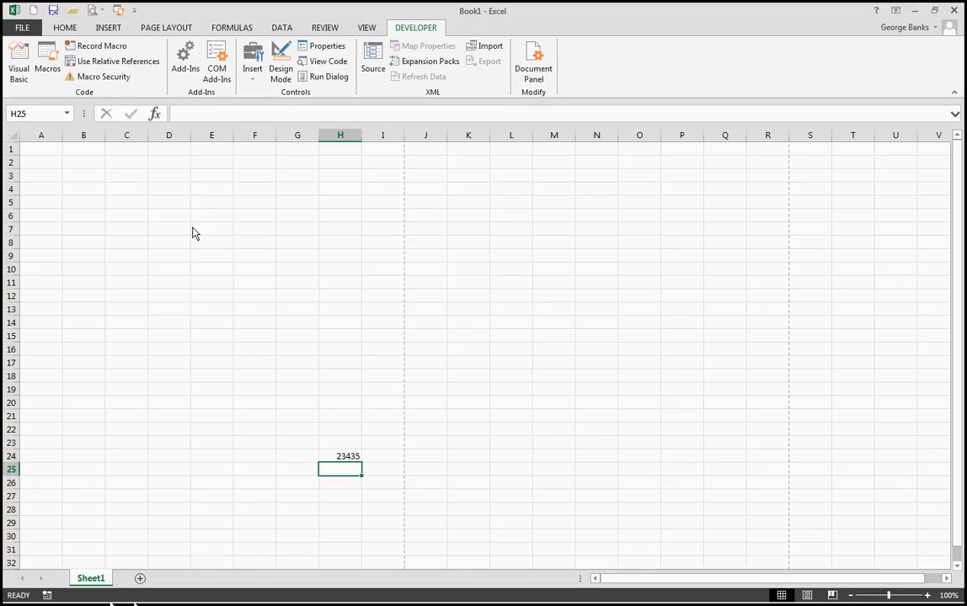
pyautogui.click(22, 30)
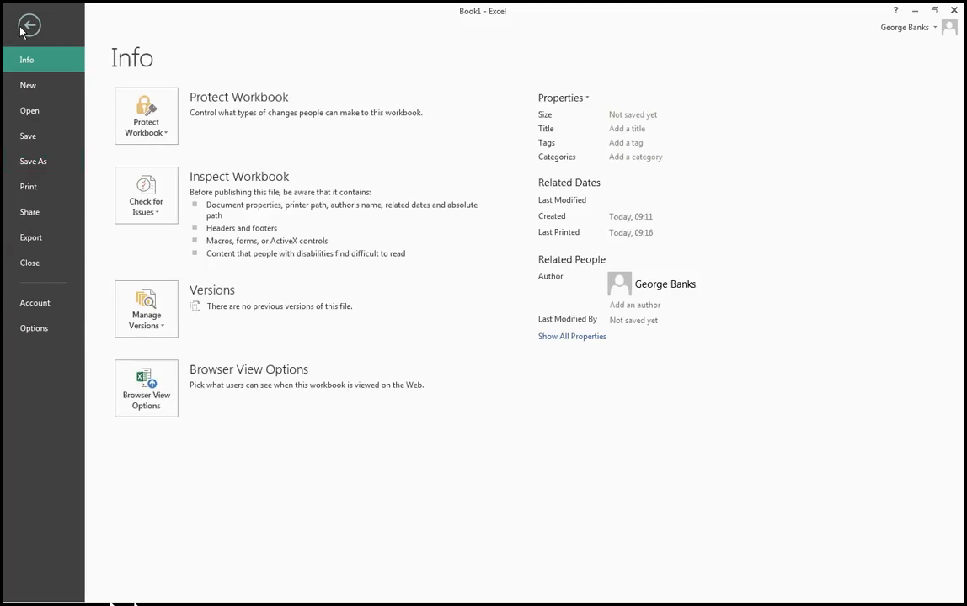
pyautogui.click(40, 192)
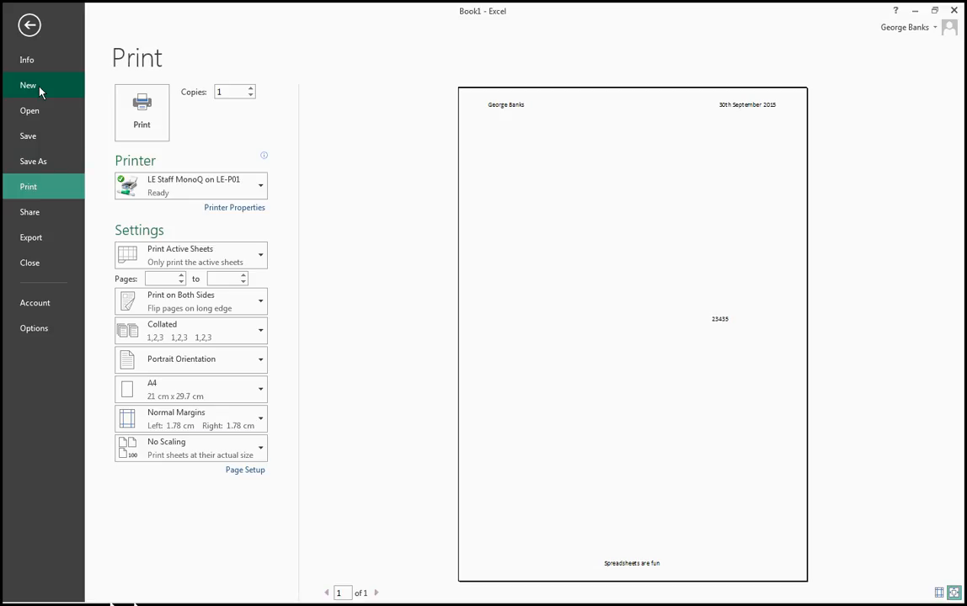
pyautogui.click(29, 24)
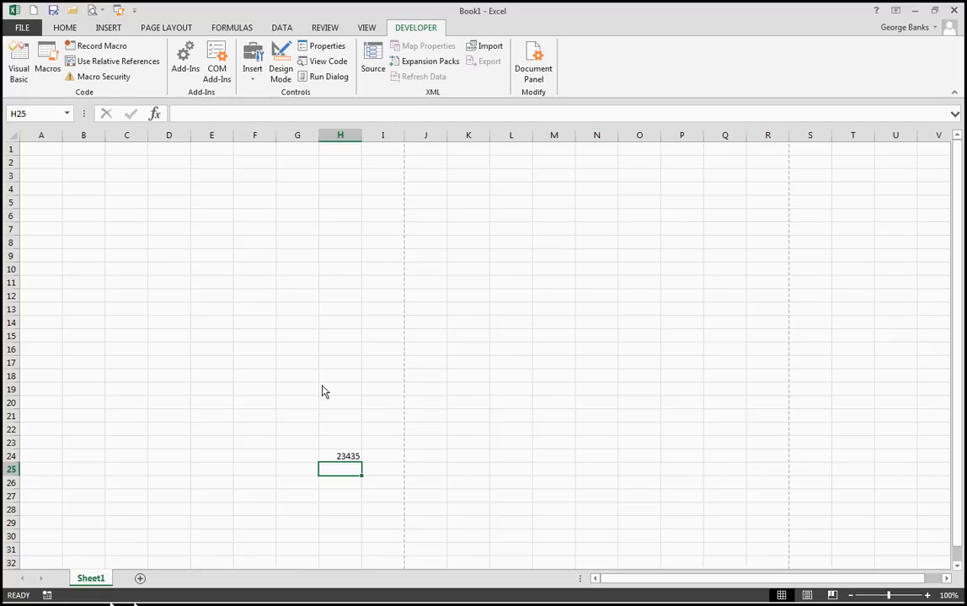
# - Add a new worksheet and enter 34 in its cell H19
pyautogui.click(140, 579)
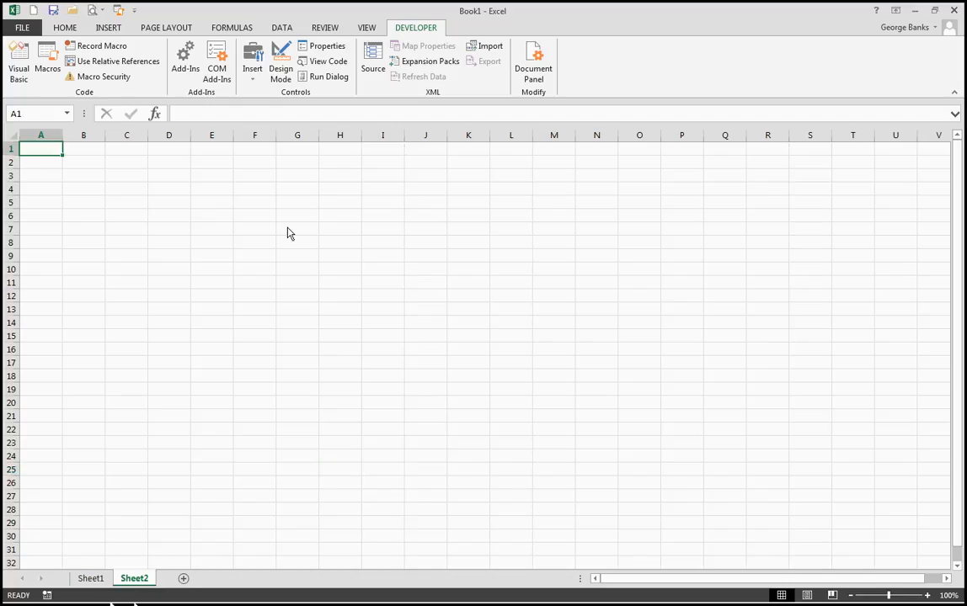
pyautogui.click(350, 394)
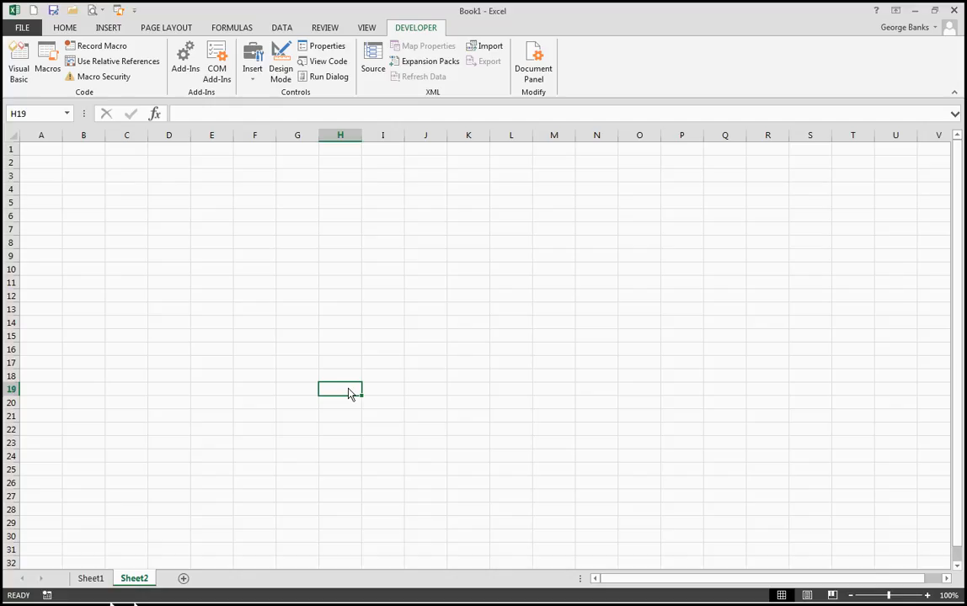
pyautogui.write('34')
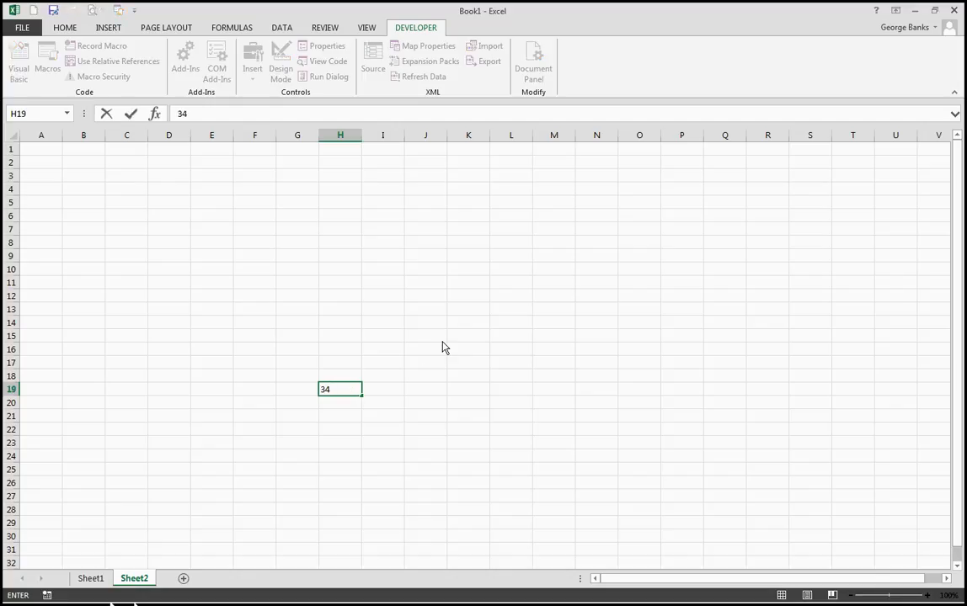
pyautogui.press('Return')
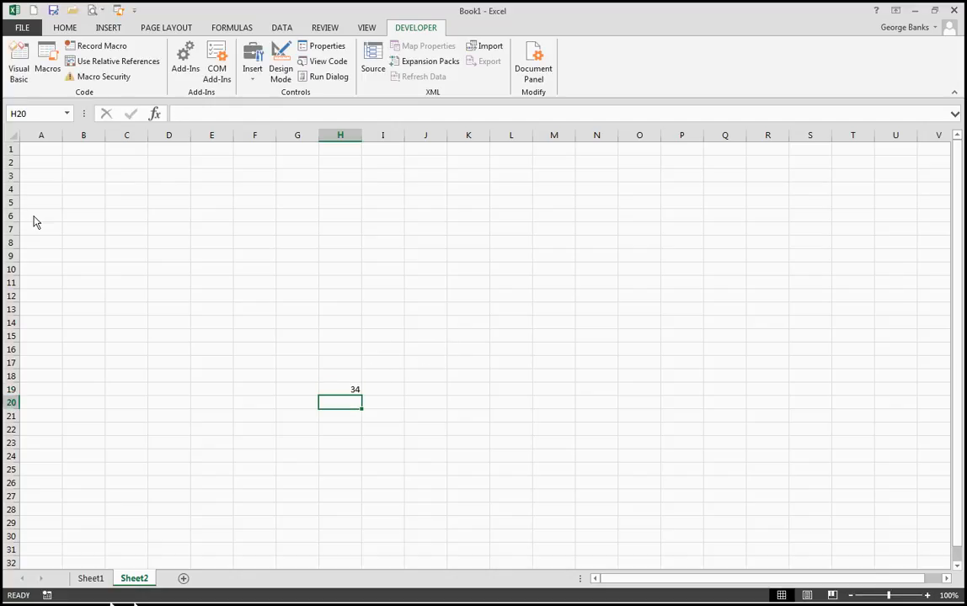
# - Check the print preview of Sheet2 for a header and footer, and return to the worksheet
pyautogui.click(17, 29)
pyautogui.click(30, 189)
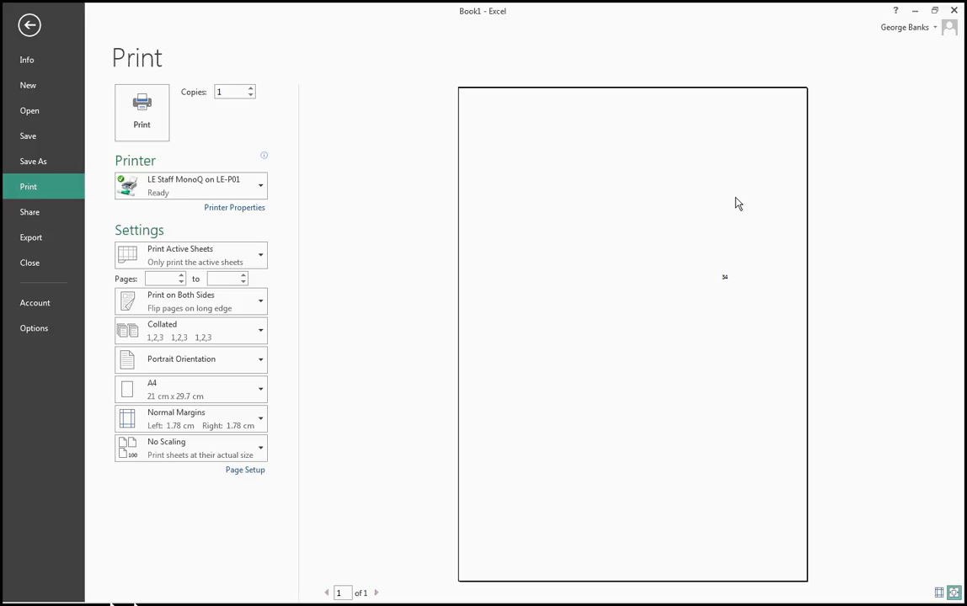
pyautogui.click(30, 26)
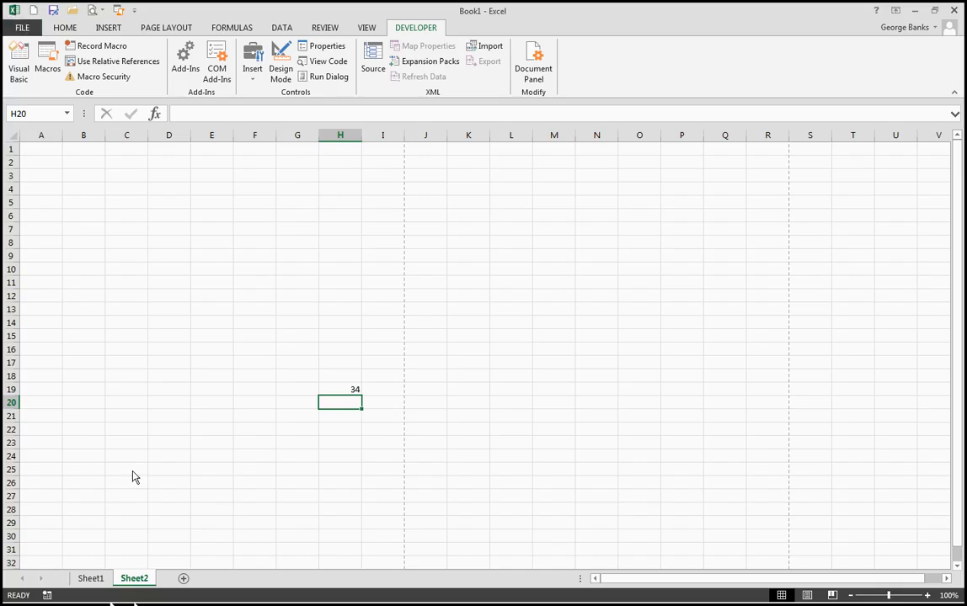
# - Run the headandFoot macro on Sheet2 and check its header and footer in the print preview
pyautogui.hotkey('ctrl', 'Home')
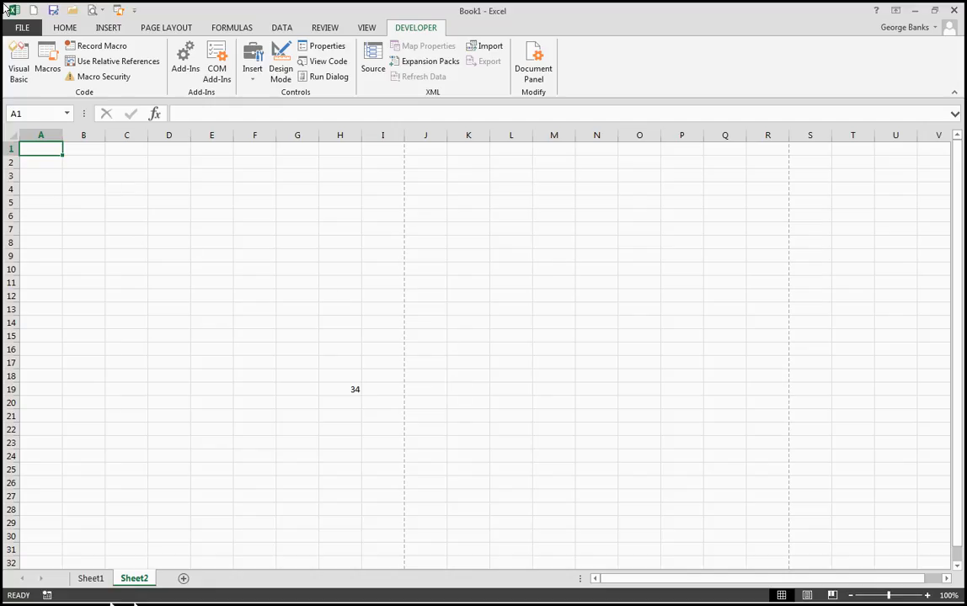
pyautogui.click(23, 29)
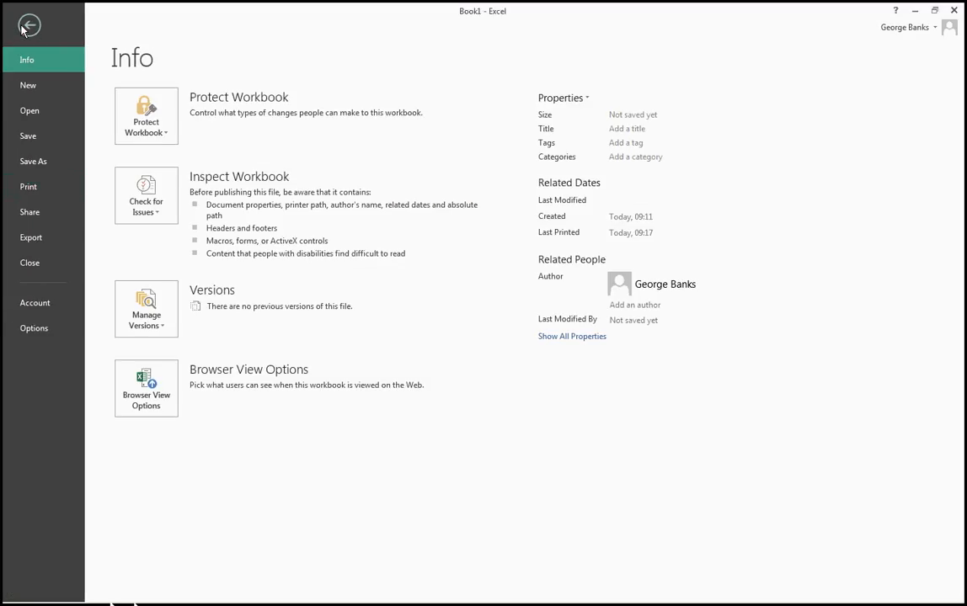
pyautogui.click(26, 191)
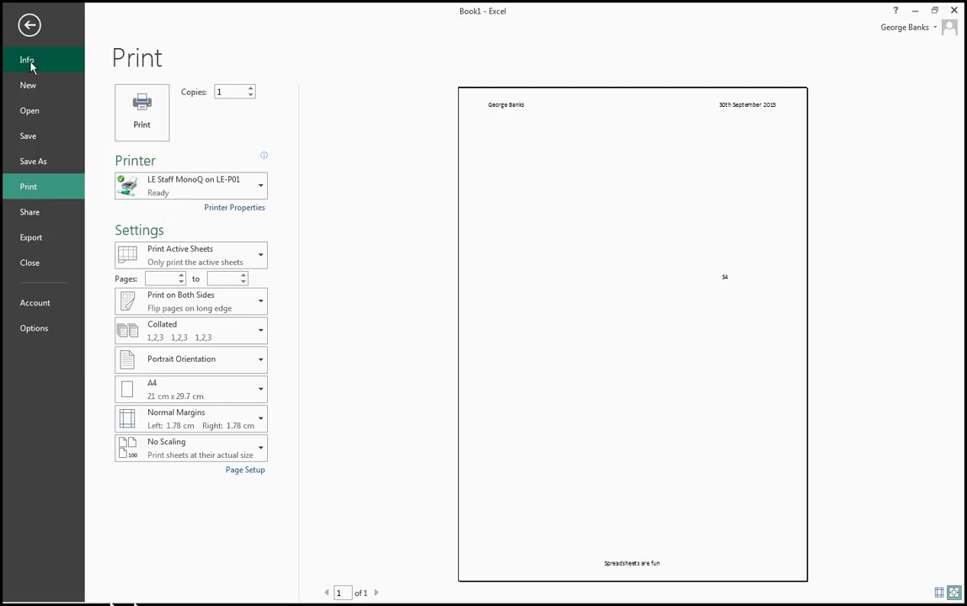
pyautogui.click(30, 26)
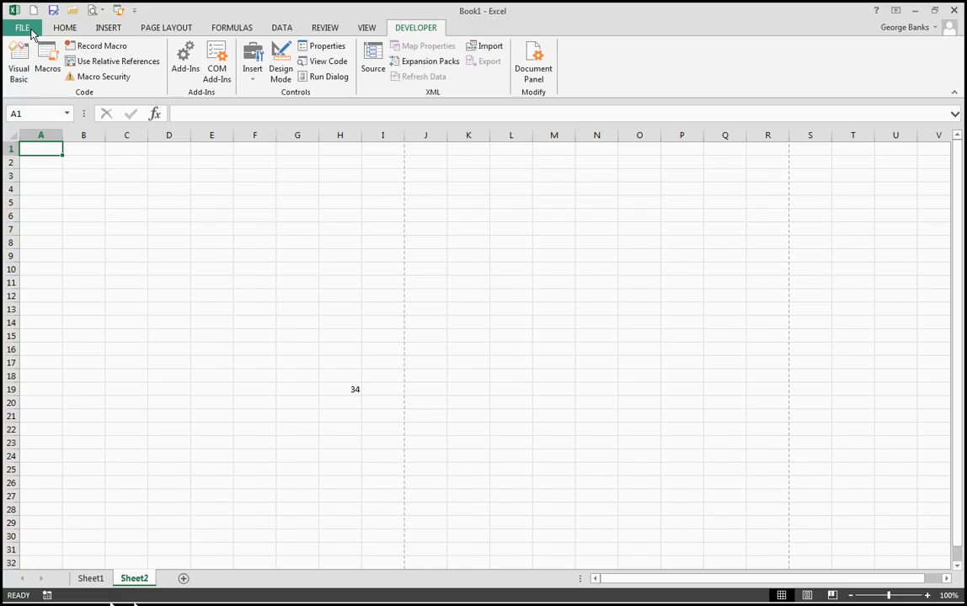